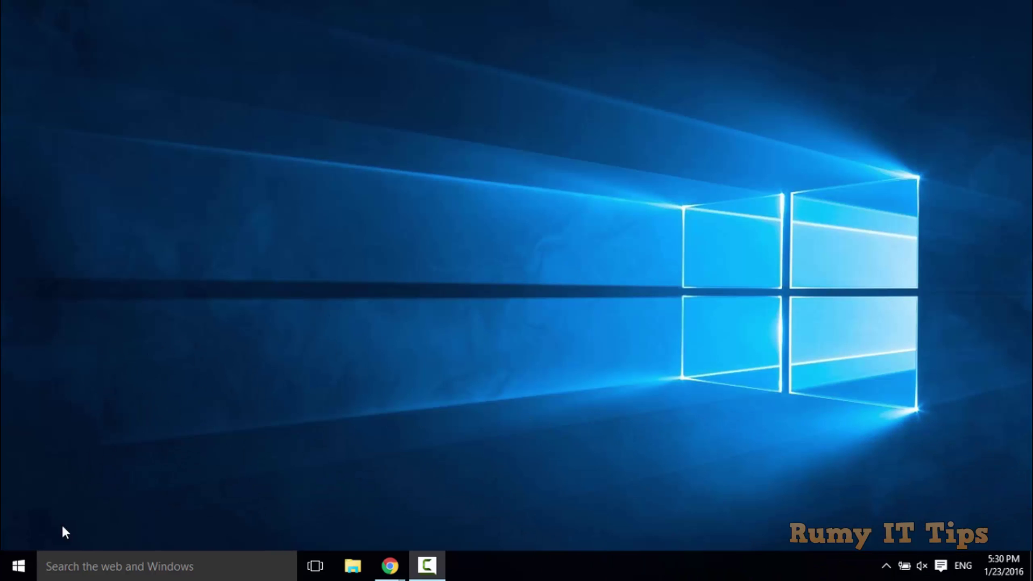
Step: Launch PowerPoint 2013, open the Camtasia Getting Started Guide from Recent, and dismiss the add-in message
{"action": "left_click", "coordinate": [21, 563]}
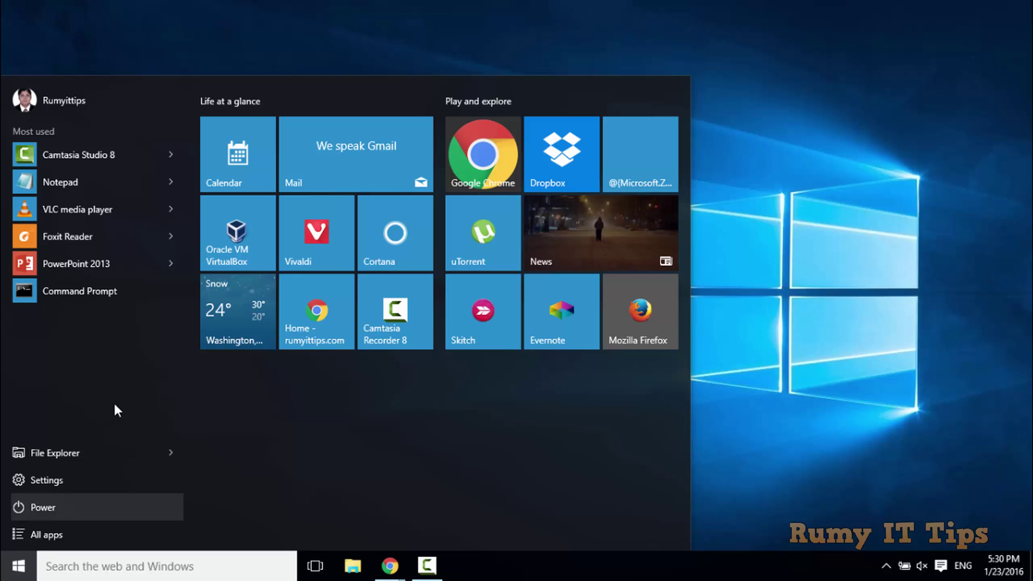
{"action": "left_click", "coordinate": [96, 262]}
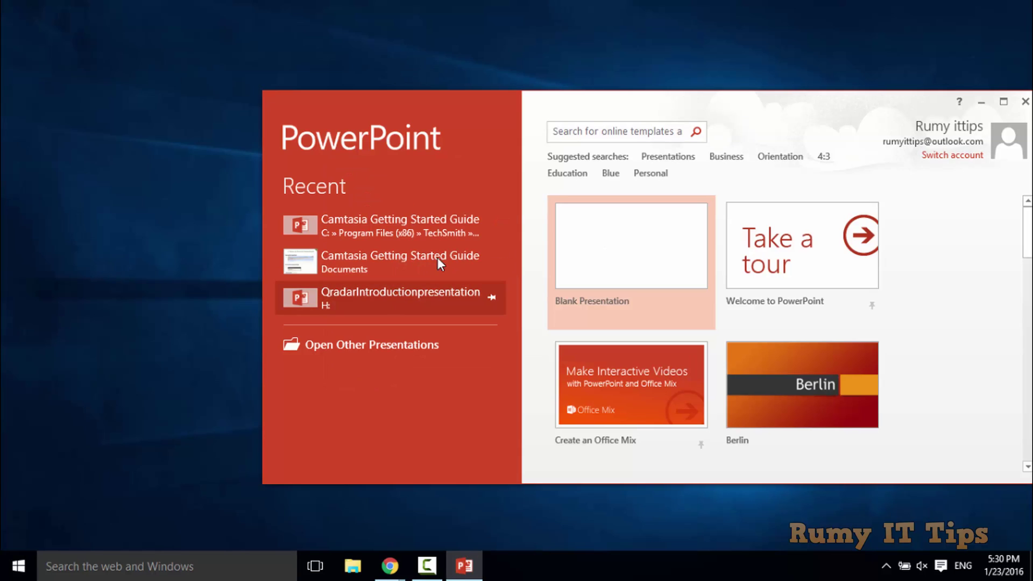
{"action": "left_click", "coordinate": [651, 229]}
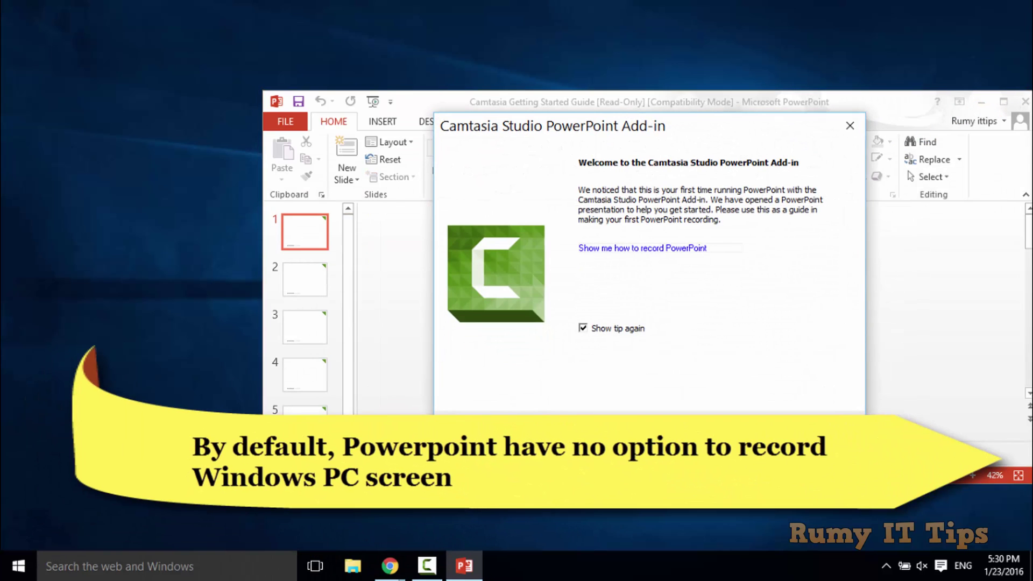
{"action": "left_click", "coordinate": [816, 438]}
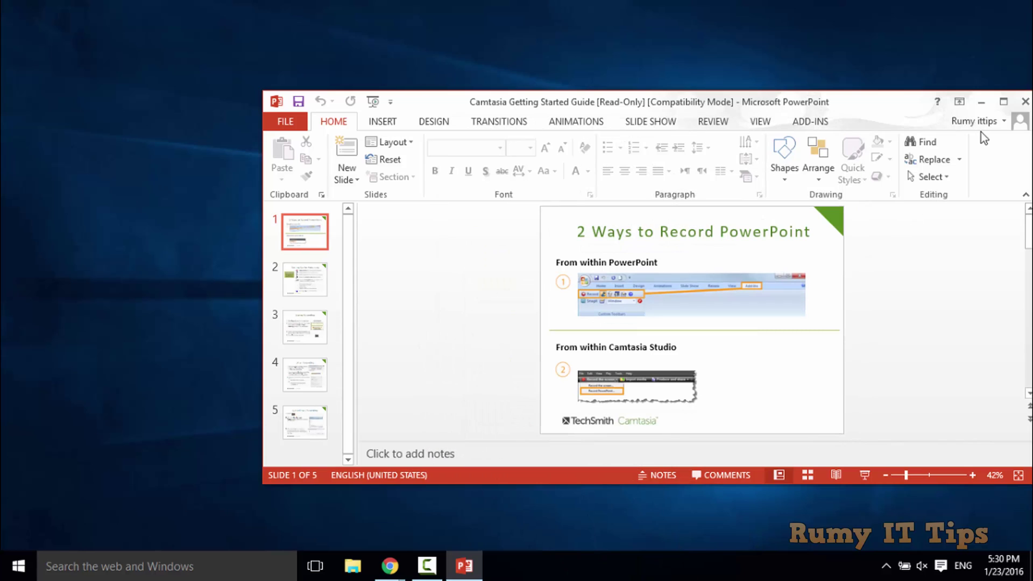
Step: Maximize PowerPoint, check the Insert features for screen recording, then minimize it to the desktop
{"action": "left_click", "coordinate": [1003, 102]}
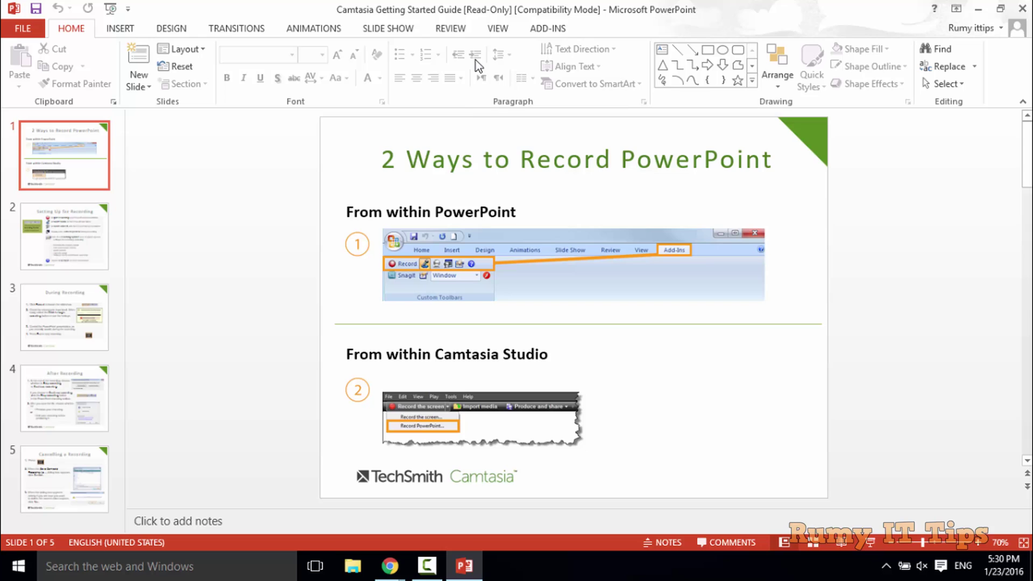
{"action": "left_click", "coordinate": [120, 30]}
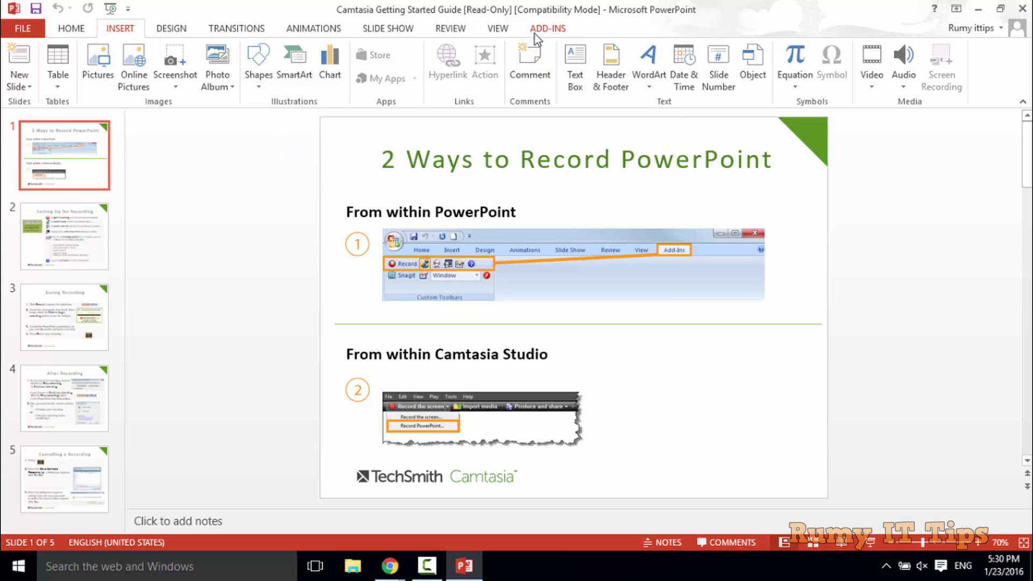
{"action": "left_click", "coordinate": [978, 10]}
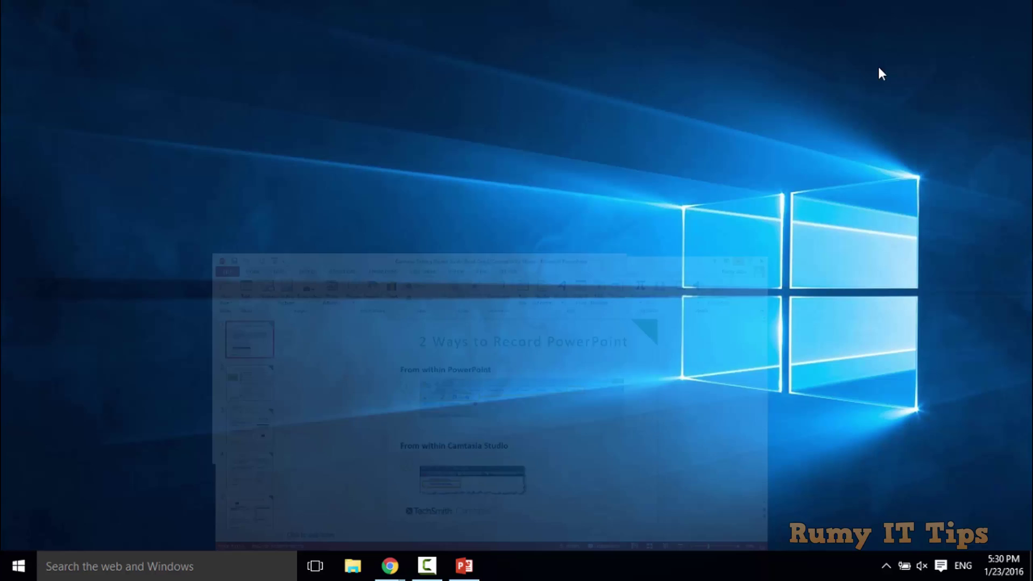
Step: Return to the 'office mix download' search results in Chrome and go to the Office Mix home page
{"action": "mouse_move", "coordinate": [390, 565]}
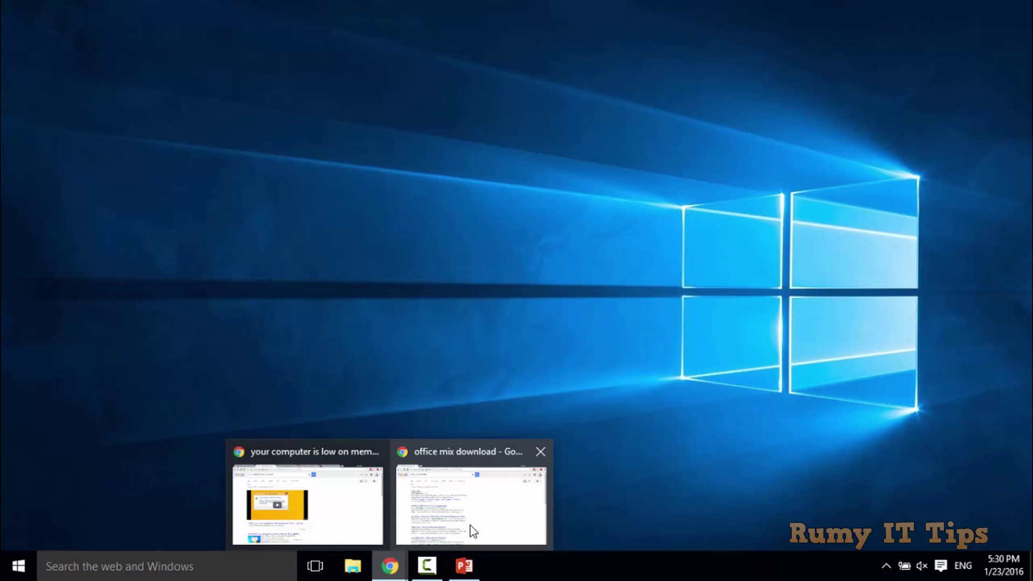
{"action": "left_click", "coordinate": [468, 531]}
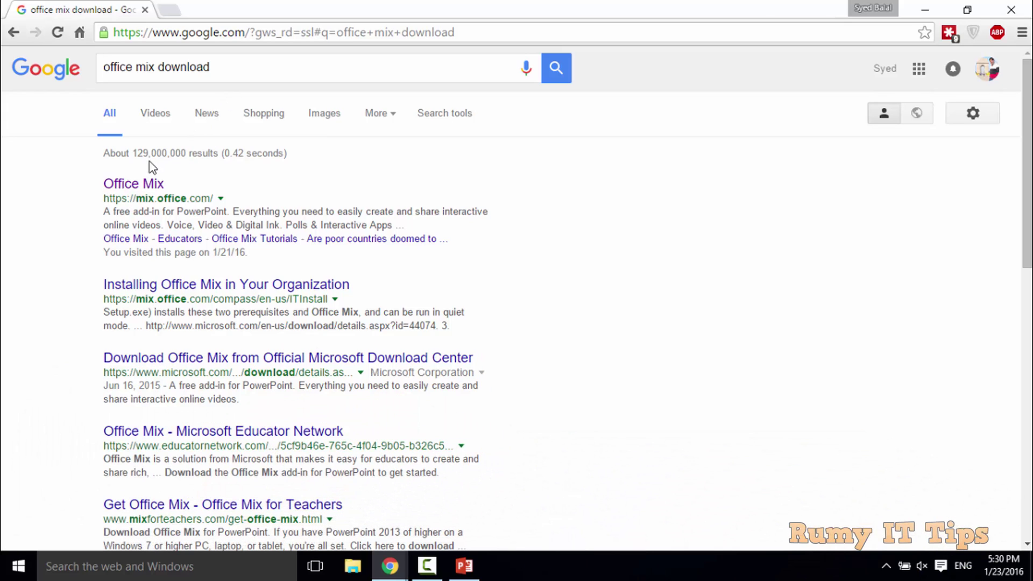
{"action": "left_click", "coordinate": [146, 190]}
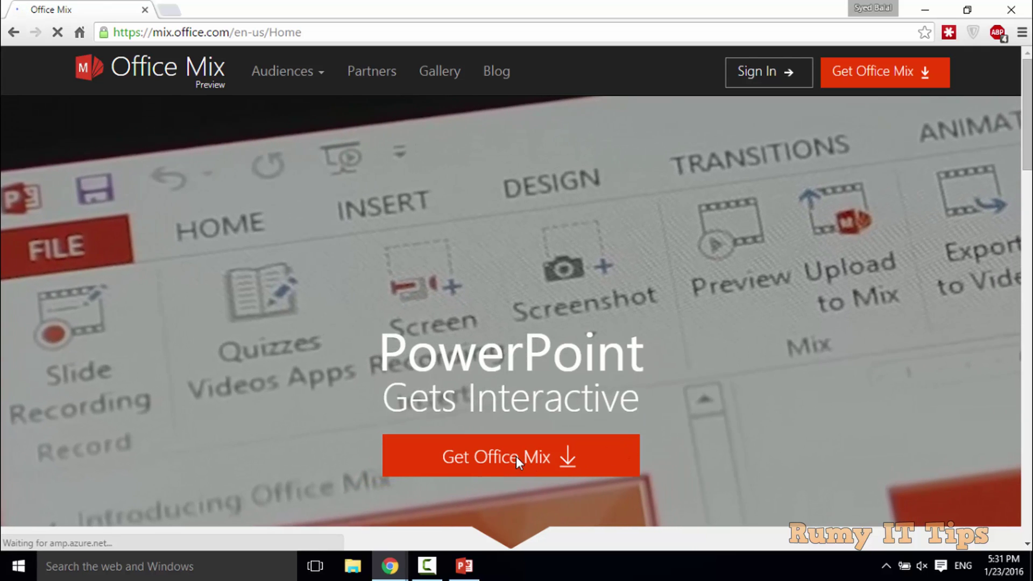
Step: Request Get Office Mix and minimize Chrome to reveal the Office Mix setup license window
{"action": "left_click", "coordinate": [519, 458]}
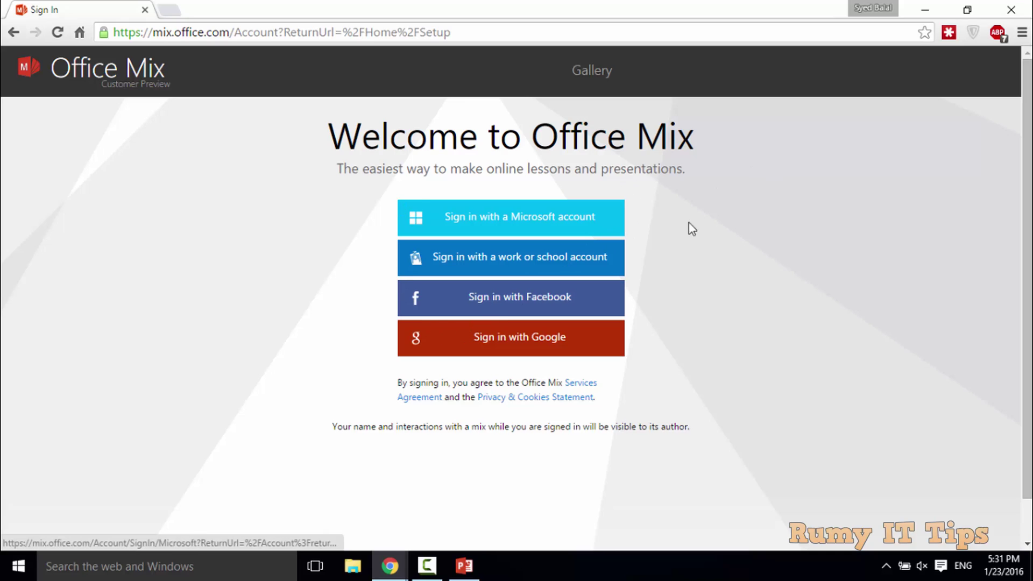
{"action": "left_click", "coordinate": [927, 9]}
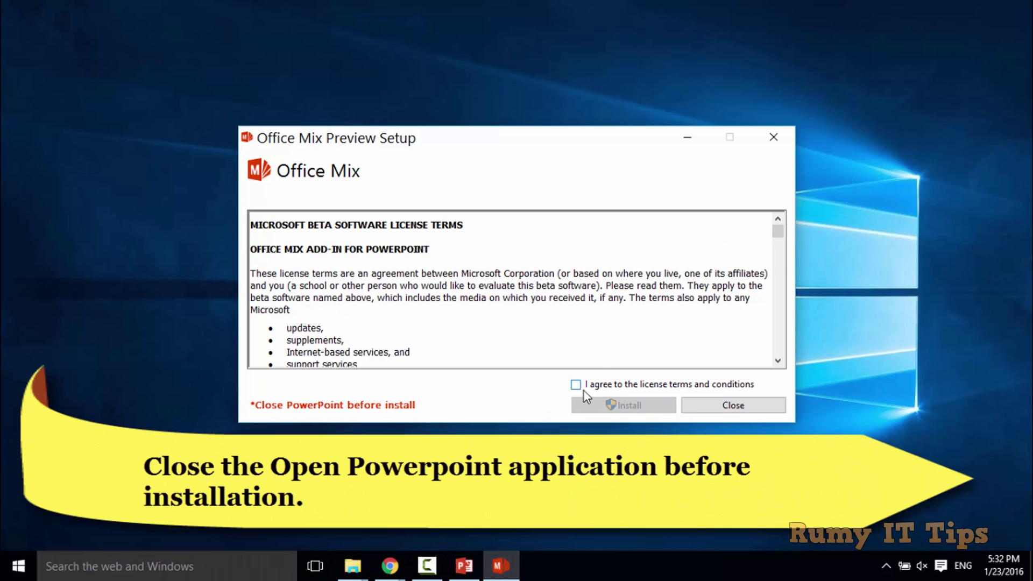
Step: Close PowerPoint, accept the Office Mix license terms, and install it with User Account Control approval
{"action": "left_click", "coordinate": [469, 570]}
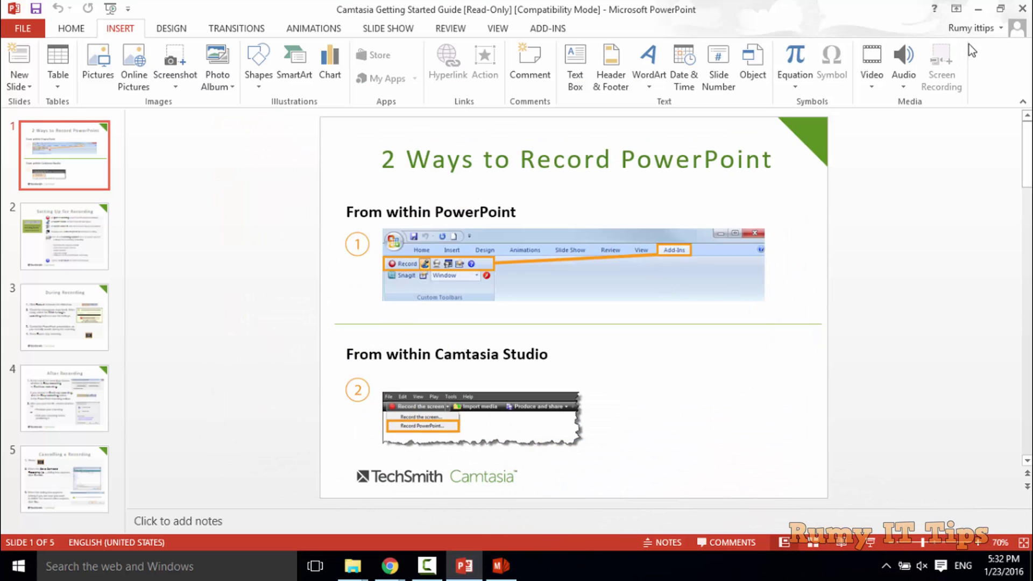
{"action": "left_click", "coordinate": [1022, 8]}
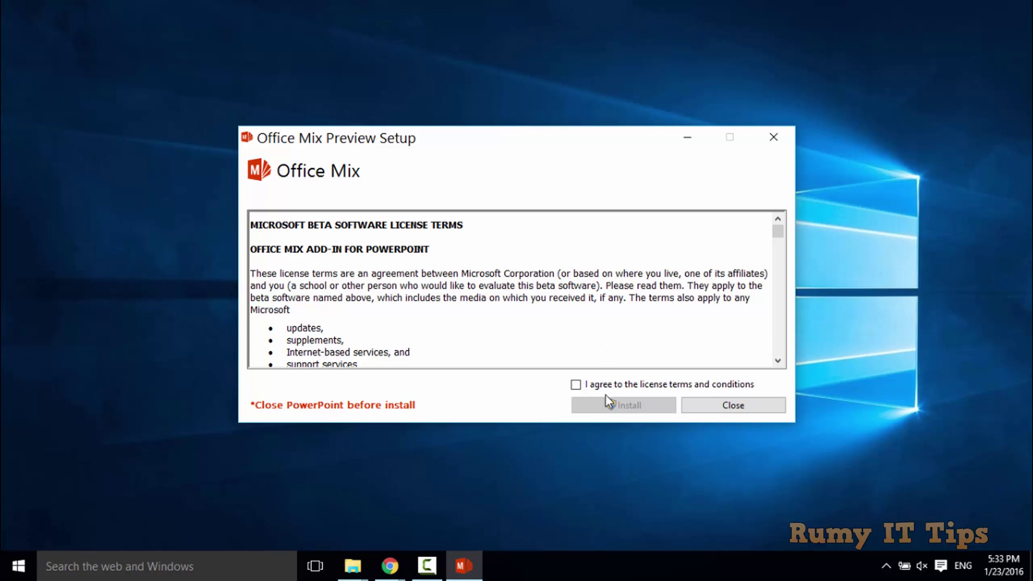
{"action": "left_click", "coordinate": [576, 385]}
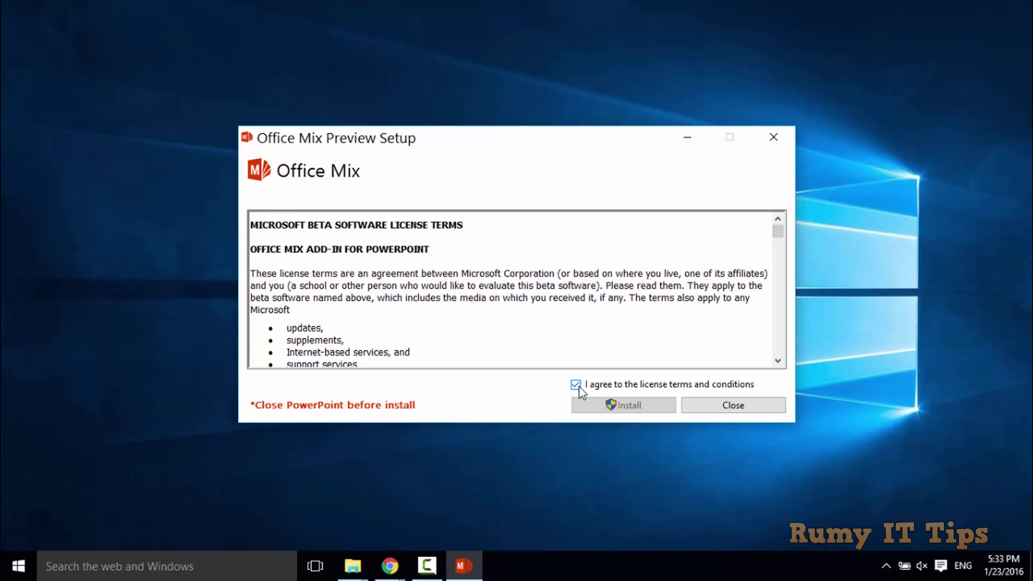
{"action": "left_click", "coordinate": [619, 405]}
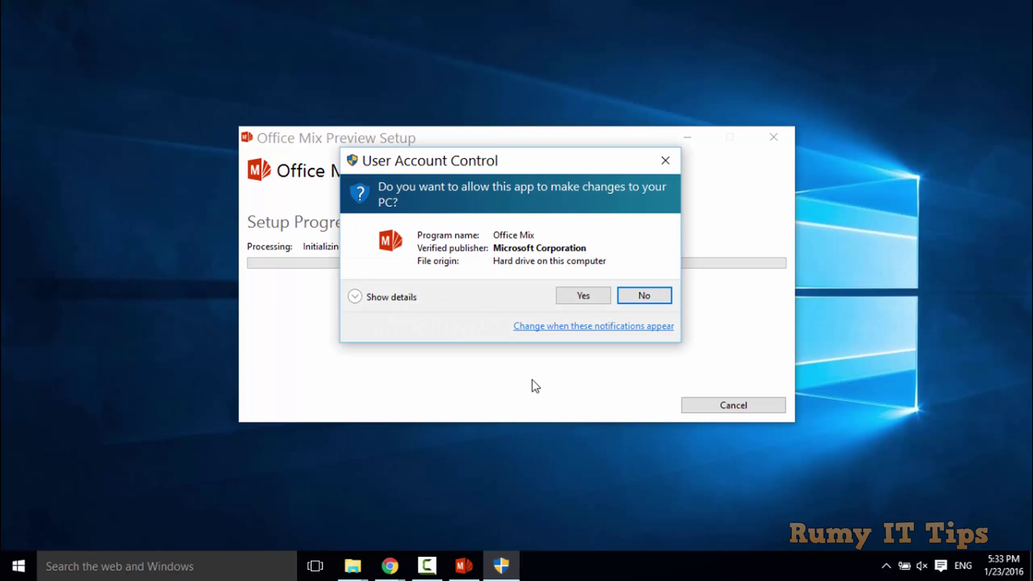
{"action": "left_click", "coordinate": [566, 298]}
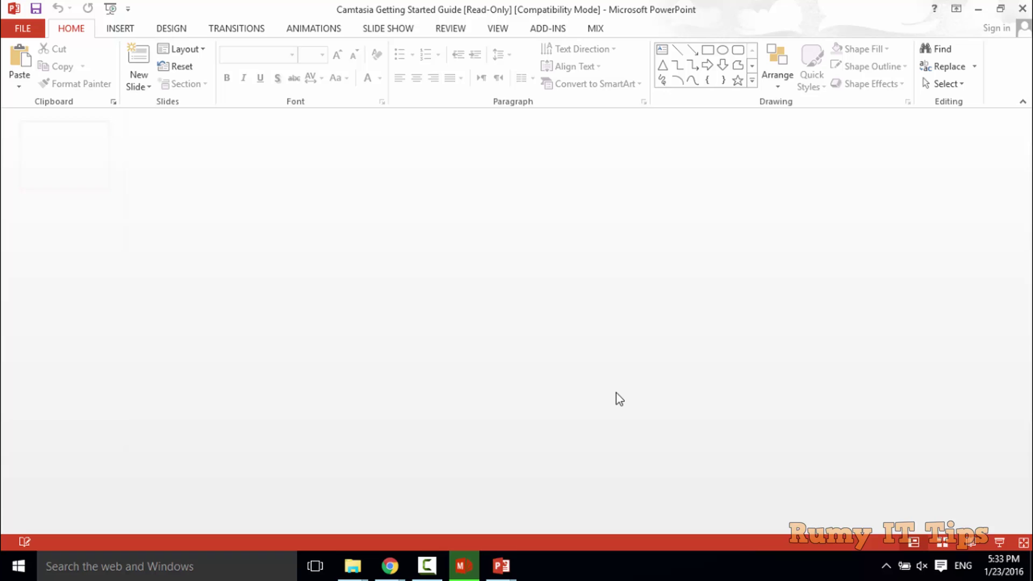
Step: Dismiss the add-in message, show the MIX tools, and ready the Office Mix sign-in tab in Chrome
{"action": "left_click", "coordinate": [686, 423]}
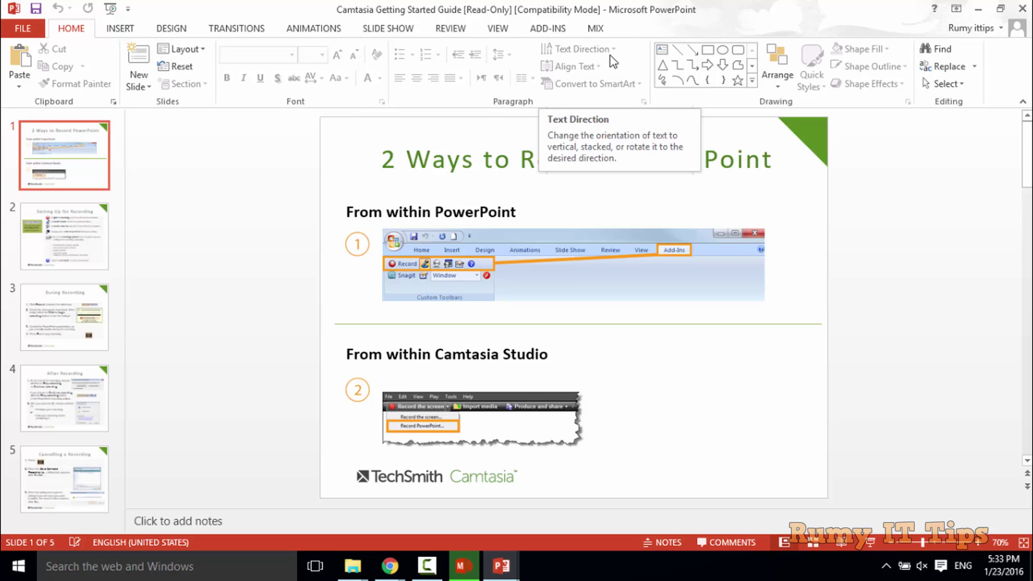
{"action": "left_click", "coordinate": [592, 28]}
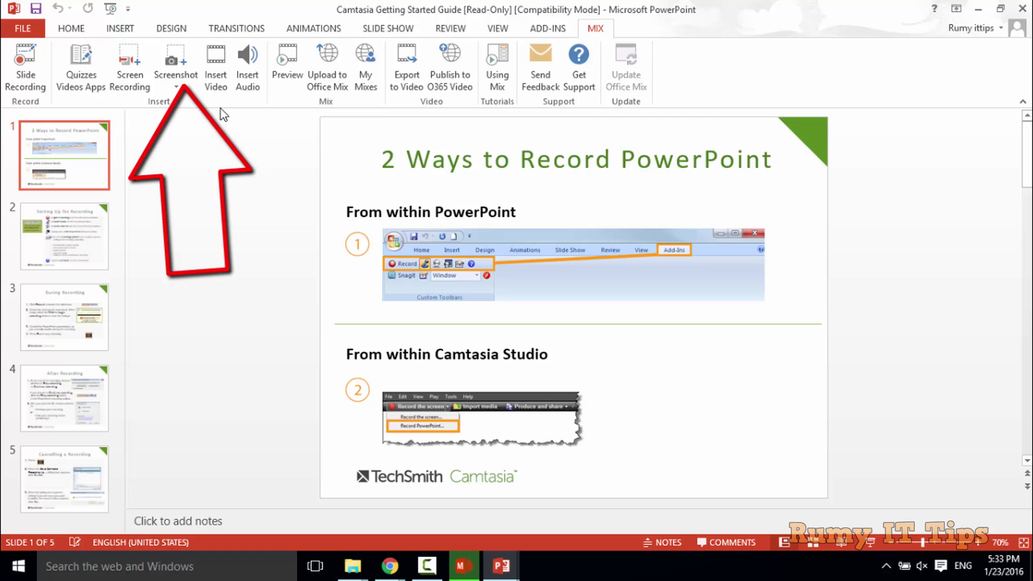
{"action": "mouse_move", "coordinate": [389, 565]}
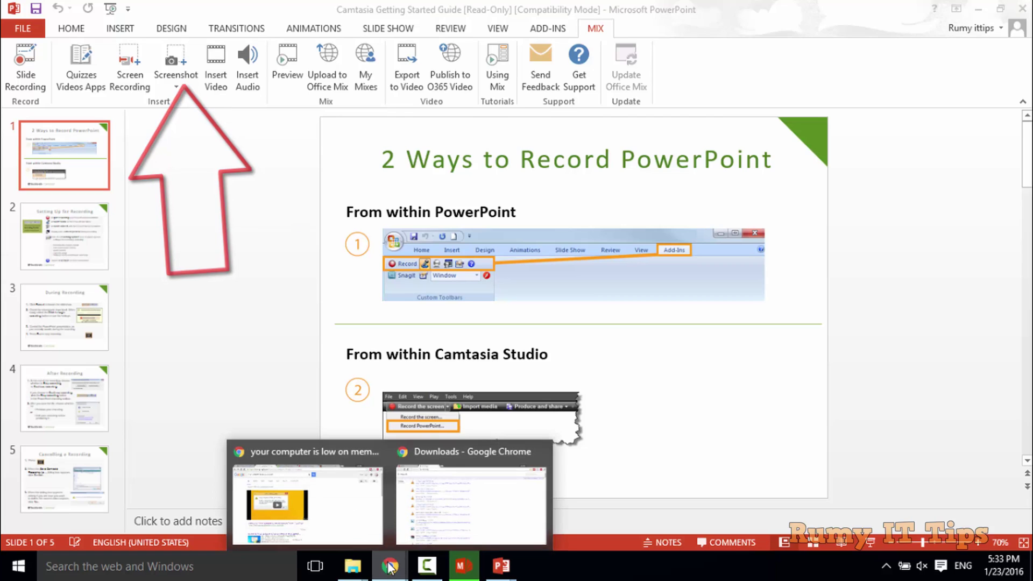
{"action": "left_click", "coordinate": [482, 503]}
{"action": "left_click", "coordinate": [89, 7]}
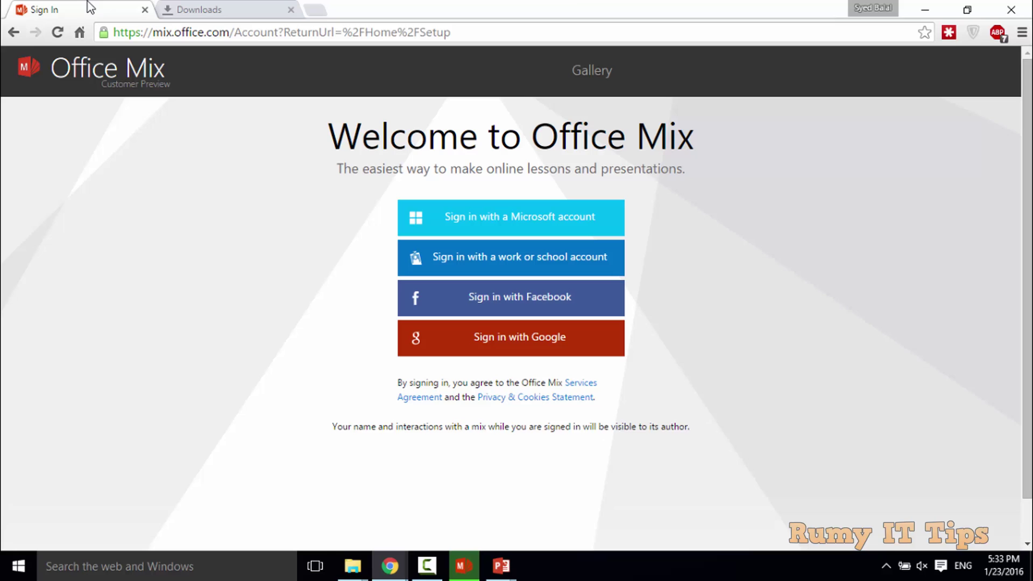
{"action": "left_click", "coordinate": [967, 9]}
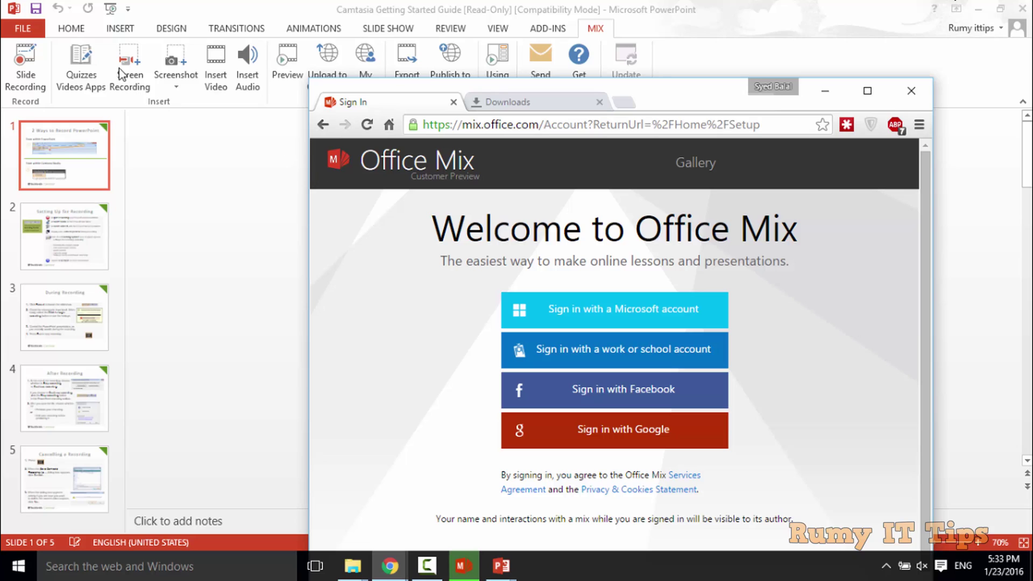
Step: Return to PowerPoint and start an Office Mix screen recording
{"action": "left_click", "coordinate": [135, 70]}
{"action": "left_click", "coordinate": [135, 70]}
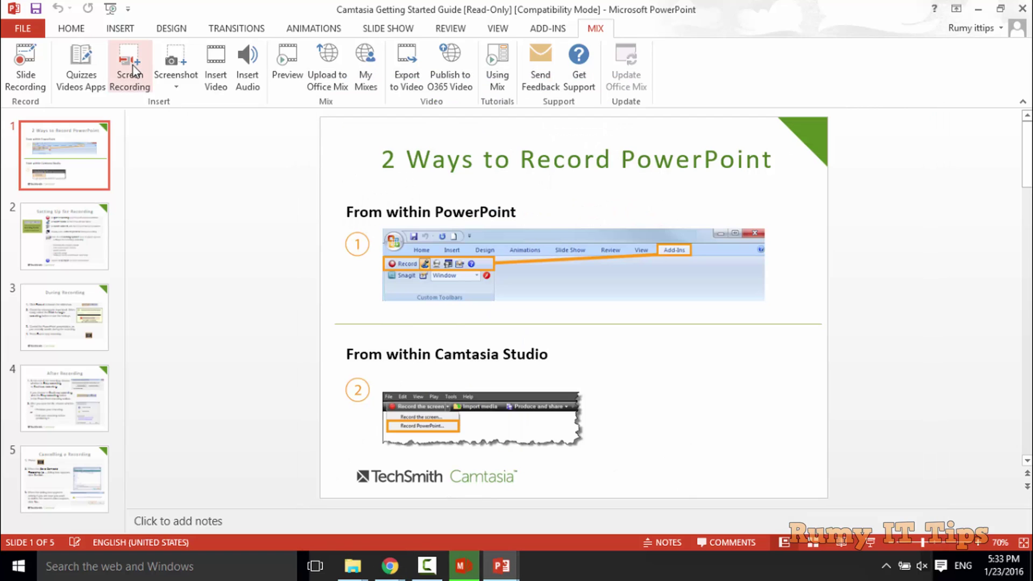
{"action": "left_click", "coordinate": [135, 73]}
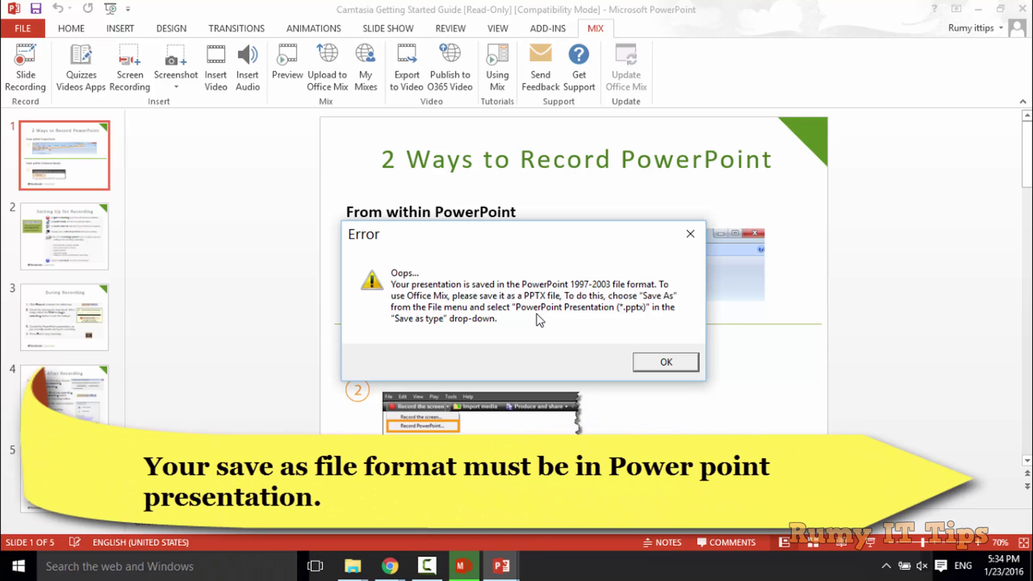
Step: Acknowledge the Office Mix error about the 1997-2003 file format
{"action": "left_click", "coordinate": [661, 363]}
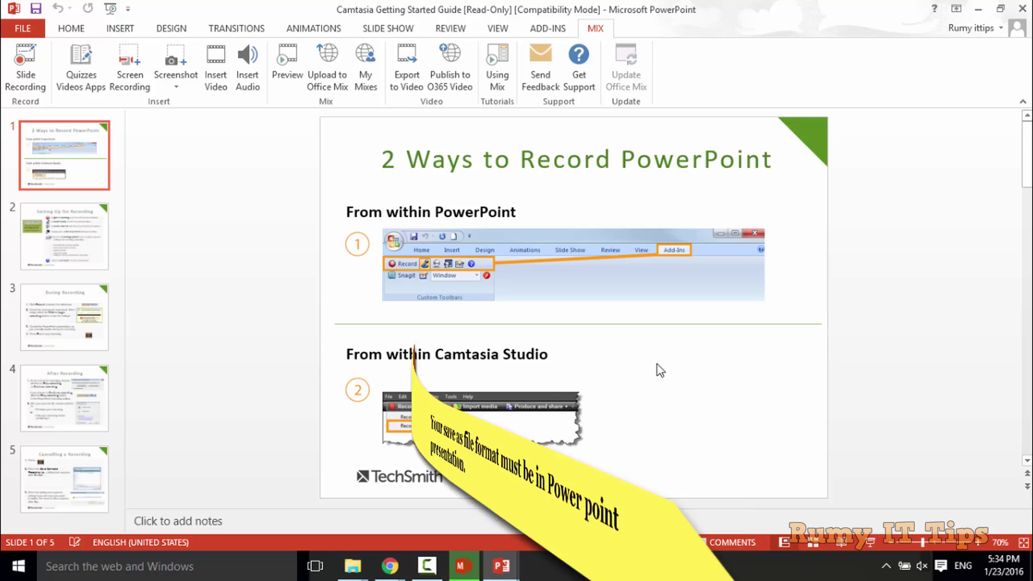
Step: Save a copy of the guide to the Desktop as a PowerPoint Presentation (.pptx)
{"action": "left_click", "coordinate": [37, 32]}
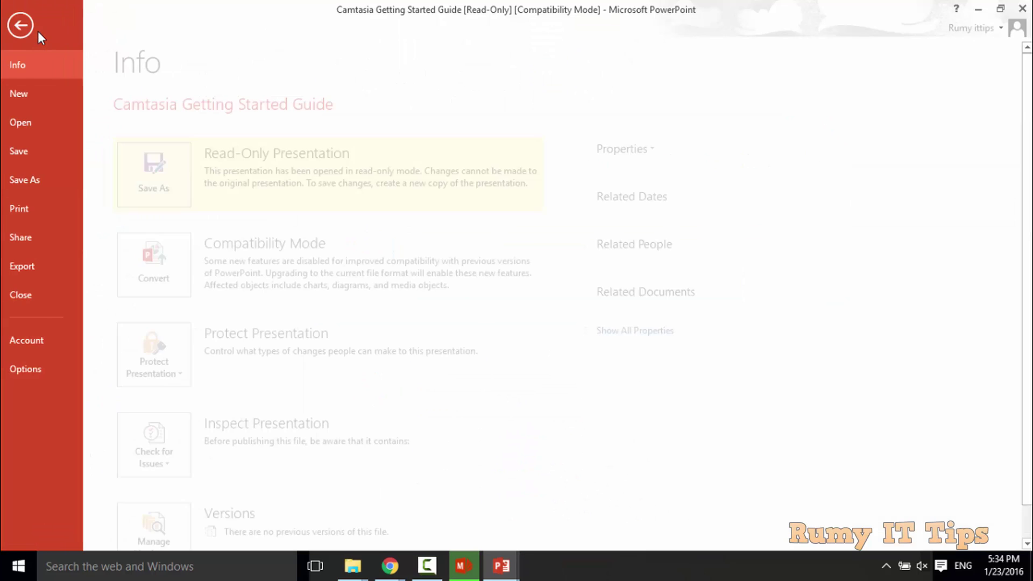
{"action": "left_click", "coordinate": [38, 181]}
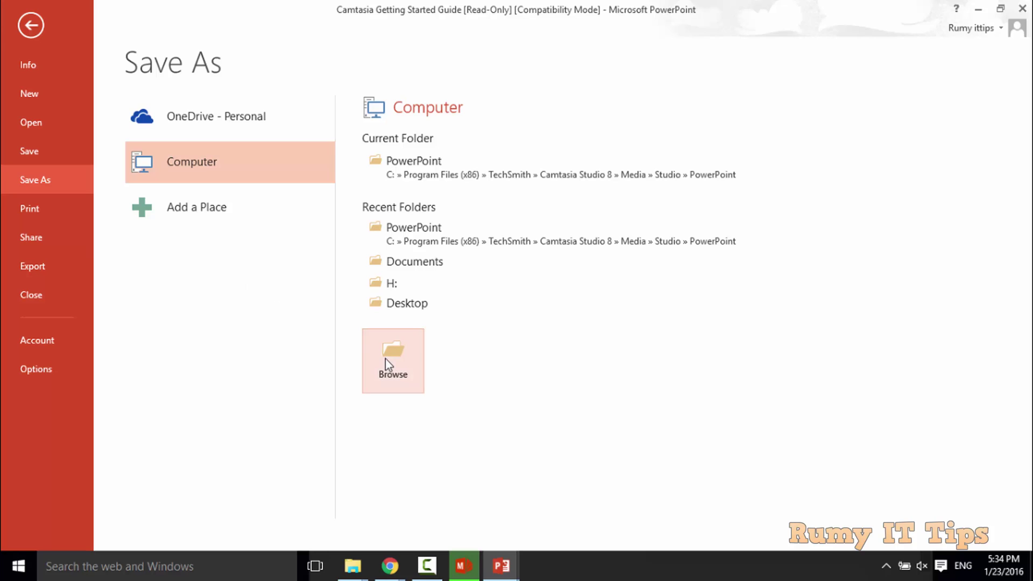
{"action": "left_click", "coordinate": [385, 358]}
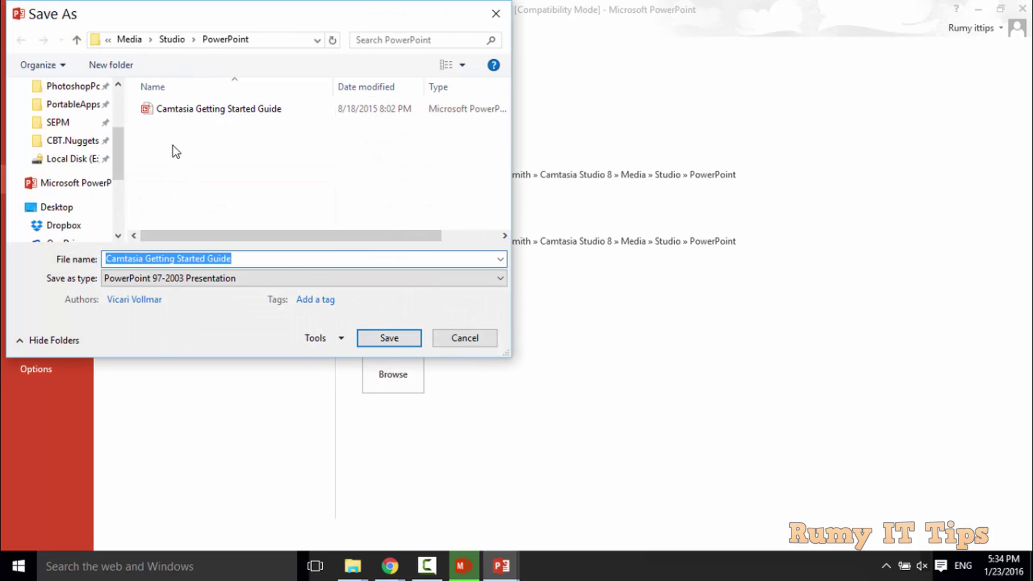
{"action": "scroll", "coordinate": [120, 108], "scroll_direction": "up", "scroll_amount": 3}
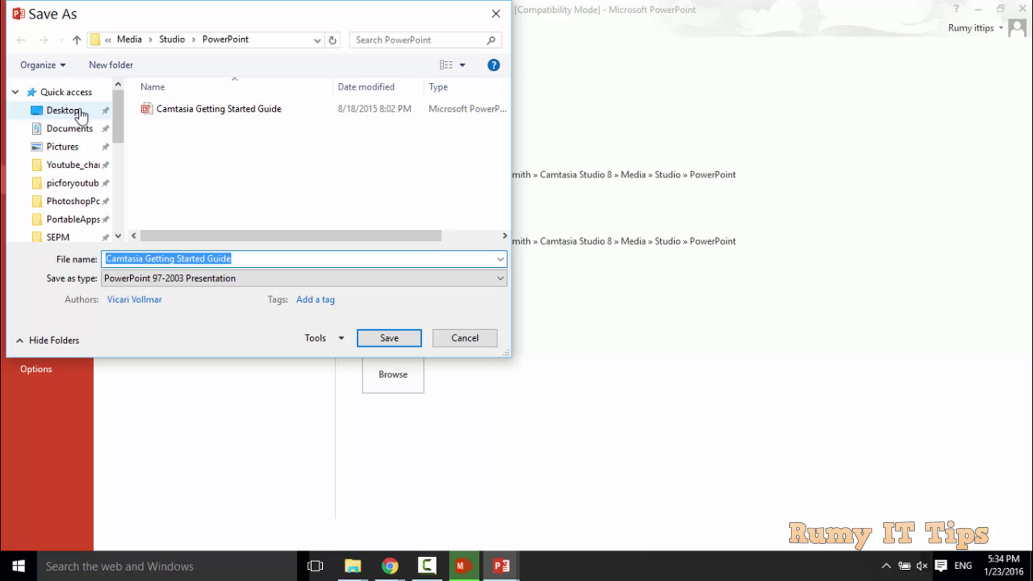
{"action": "left_click", "coordinate": [79, 111]}
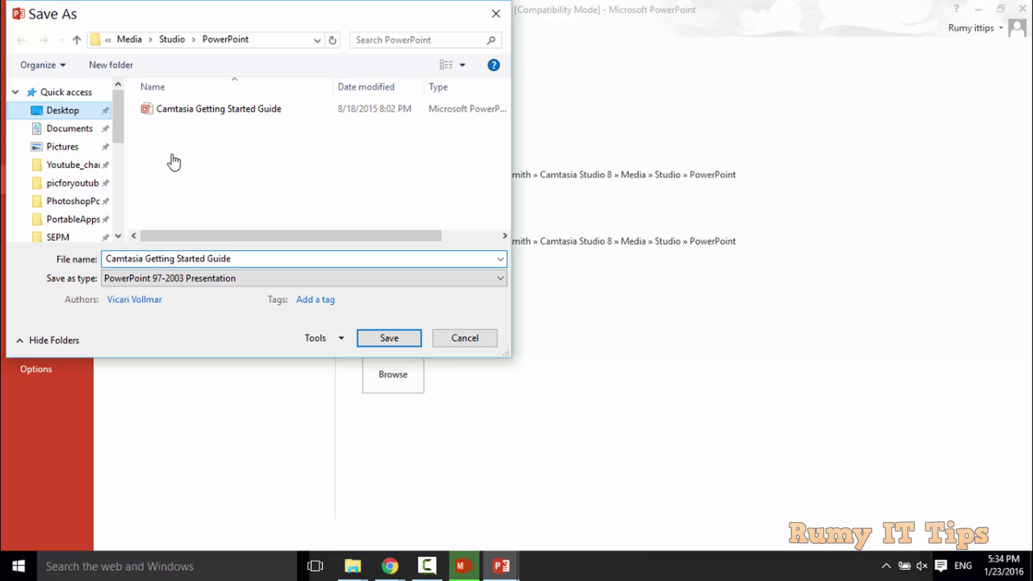
{"action": "left_click", "coordinate": [240, 278]}
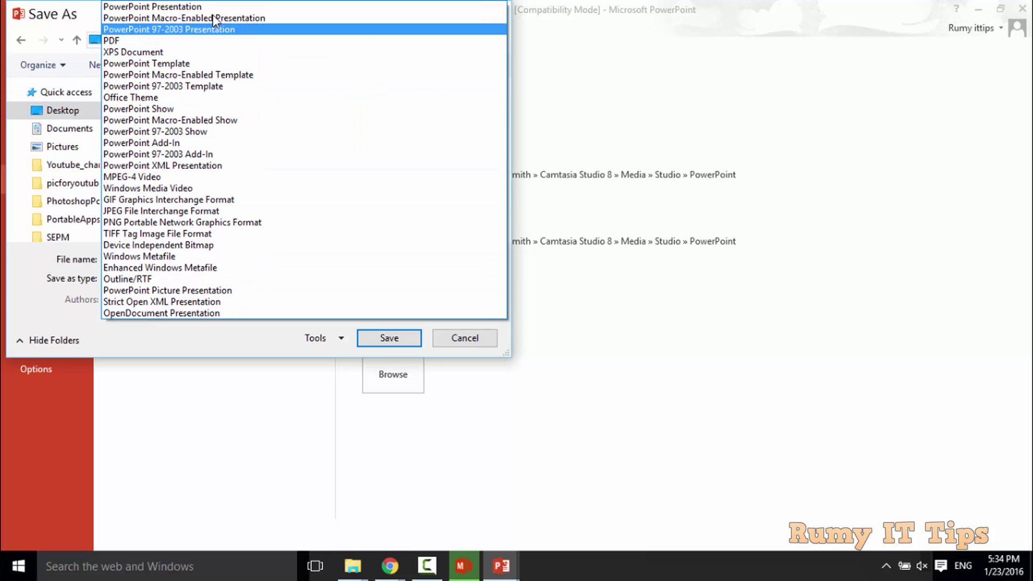
{"action": "left_click", "coordinate": [212, 7]}
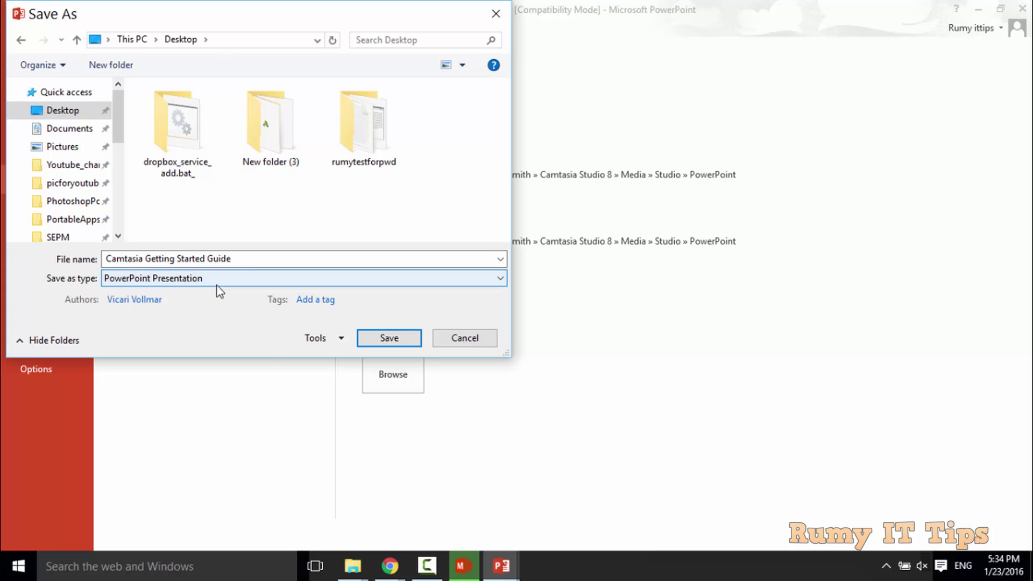
{"action": "left_click", "coordinate": [385, 339]}
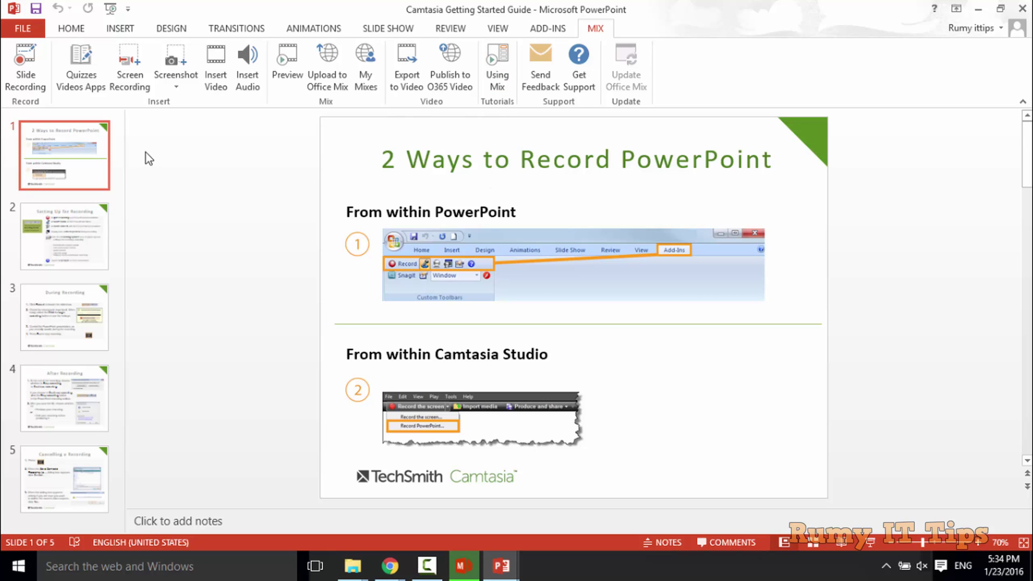
Step: Open the Office Mix screen recording toolbar from the MIX tab
{"action": "left_click", "coordinate": [134, 70]}
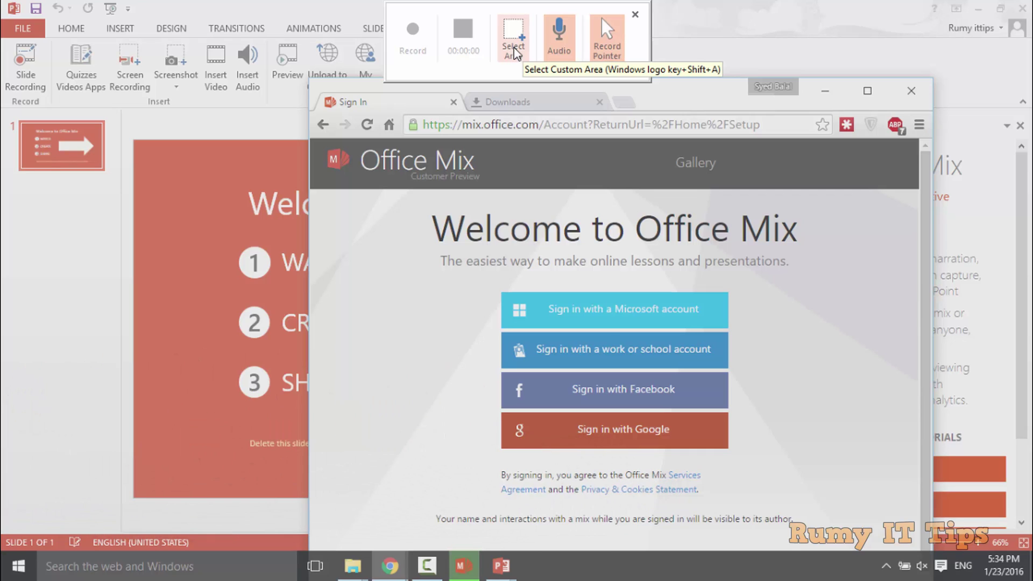
Step: Select the browser's Office Mix sign-in page as the capture area and record it onto slide 1
{"action": "left_click", "coordinate": [513, 52]}
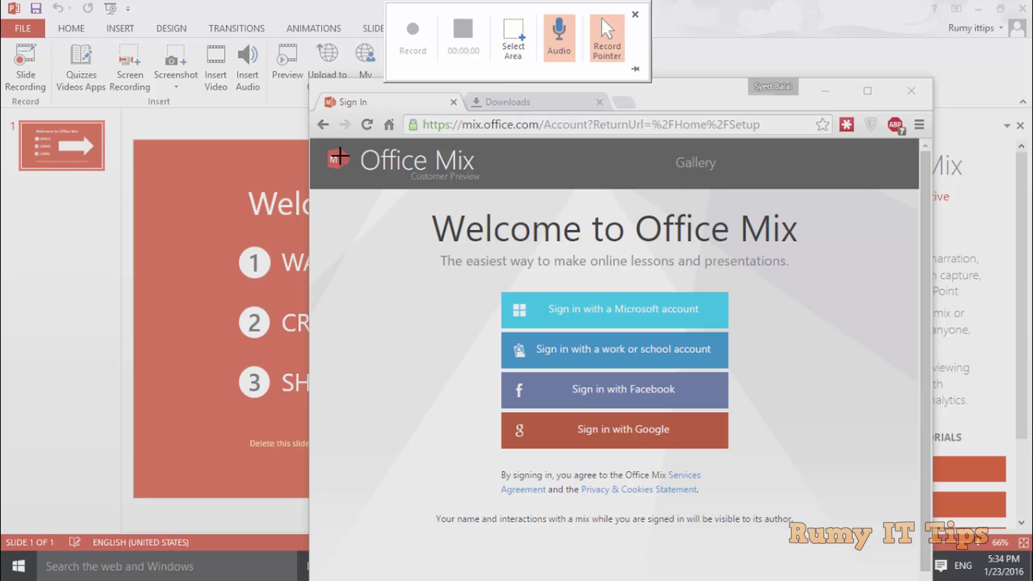
{"action": "left_click_drag", "start_coordinate": [319, 145], "coordinate": [875, 550]}
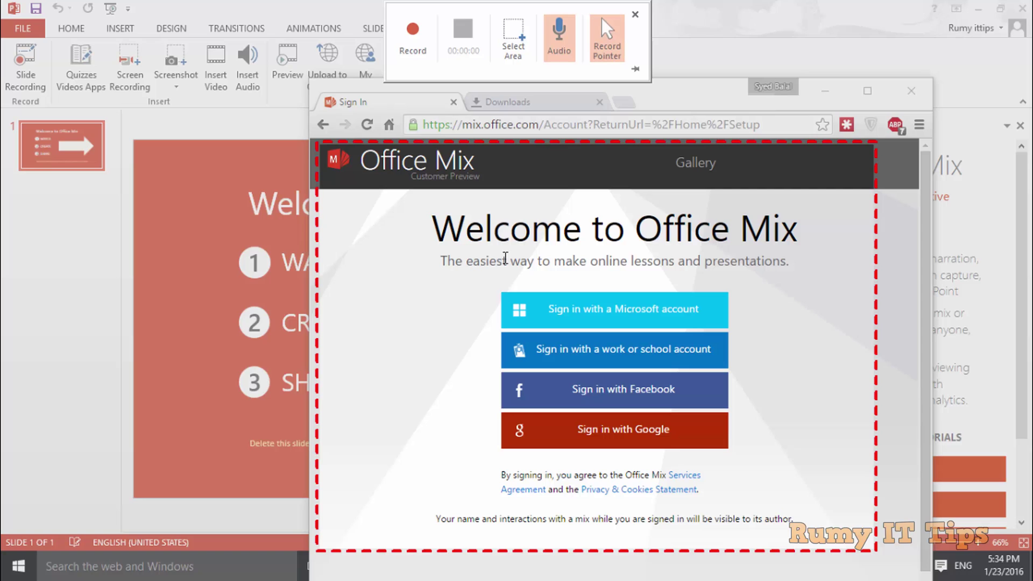
{"action": "left_click", "coordinate": [411, 42]}
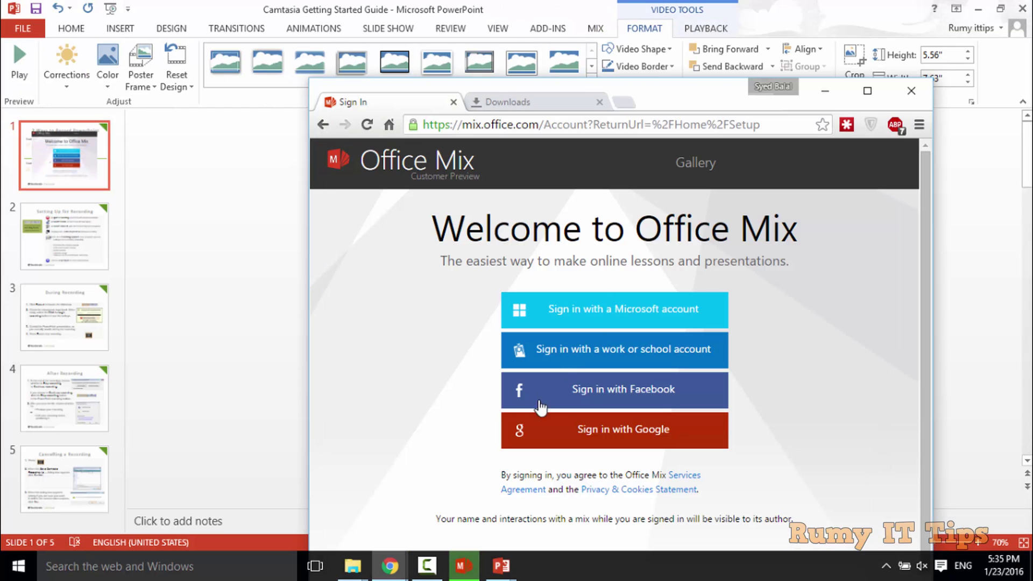
Step: Close the Office Mix setup success message and switch back to the Camtasia Getting Started Guide window
{"action": "left_click", "coordinate": [464, 566]}
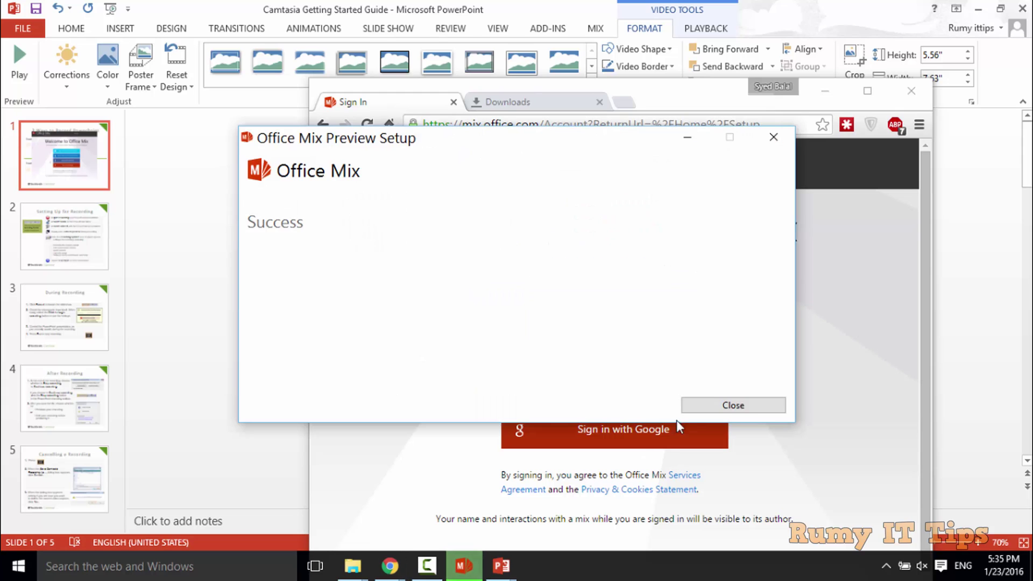
{"action": "left_click", "coordinate": [721, 407]}
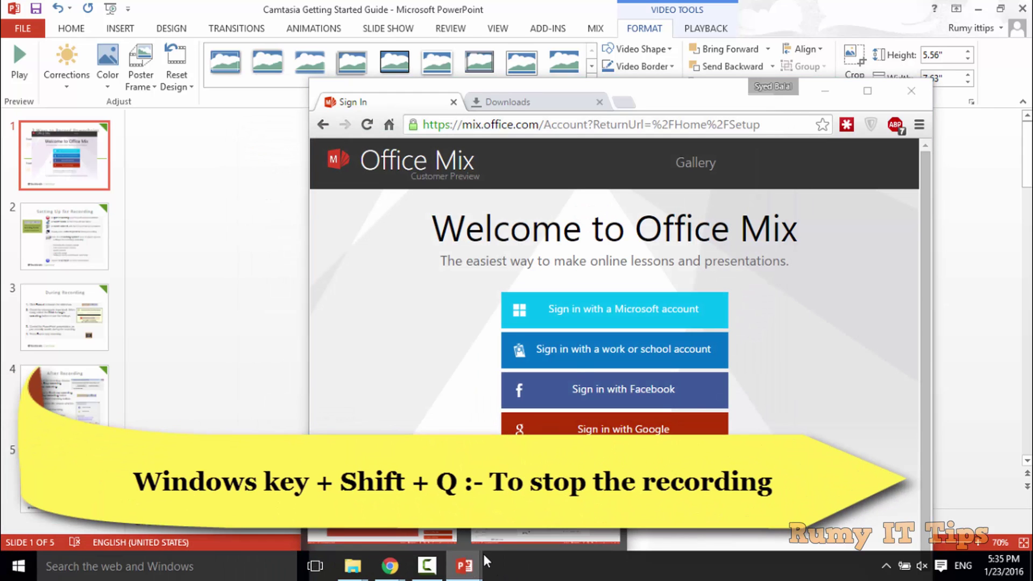
{"action": "left_click", "coordinate": [464, 566]}
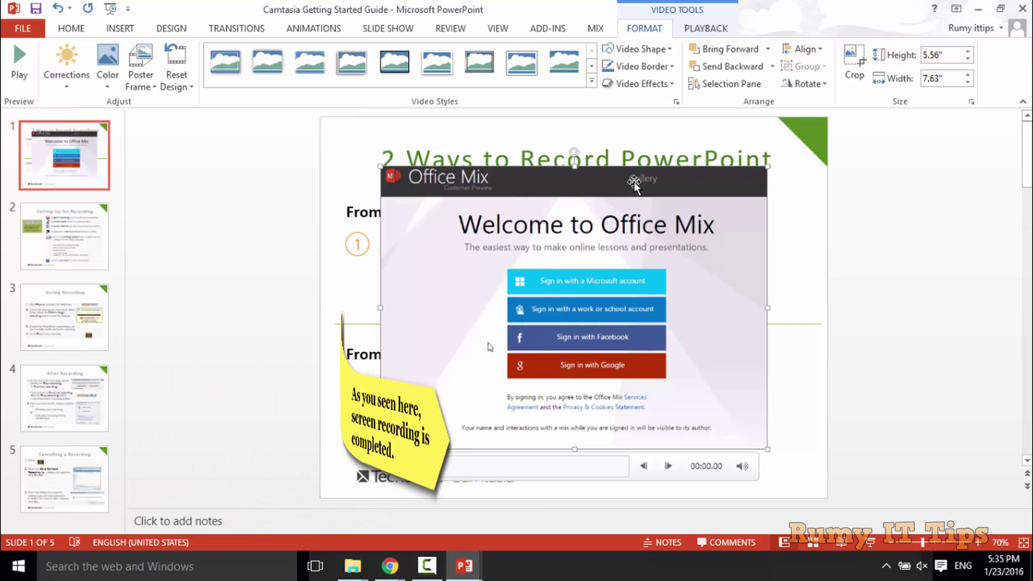
{"action": "left_click", "coordinate": [978, 9]}
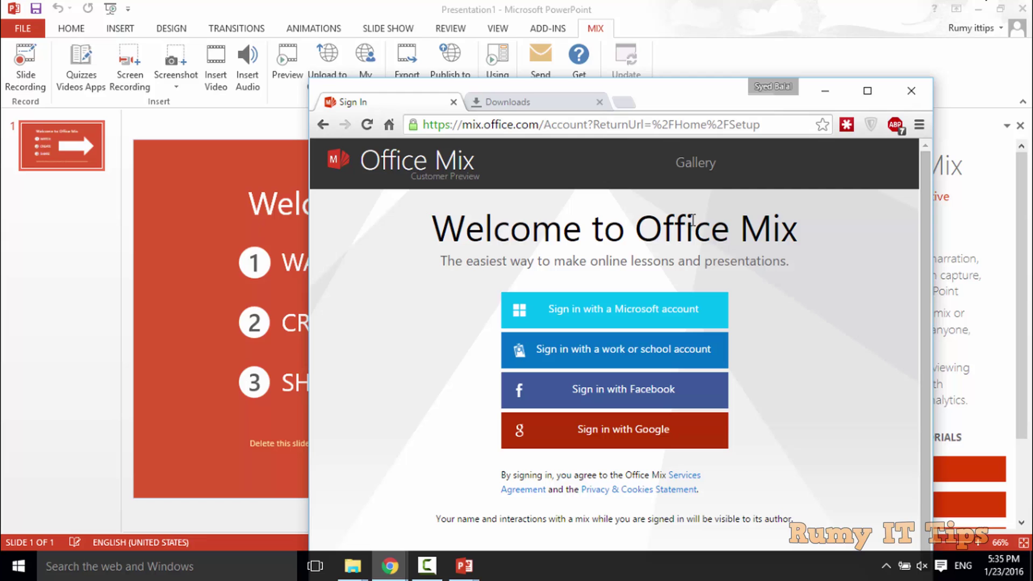
{"action": "left_click", "coordinate": [977, 7]}
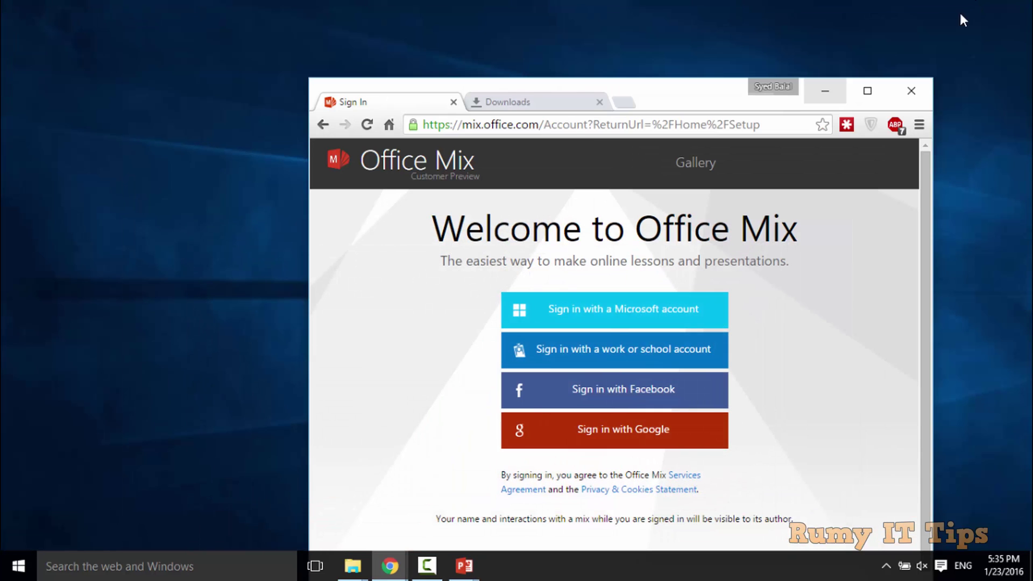
{"action": "mouse_move", "coordinate": [464, 565]}
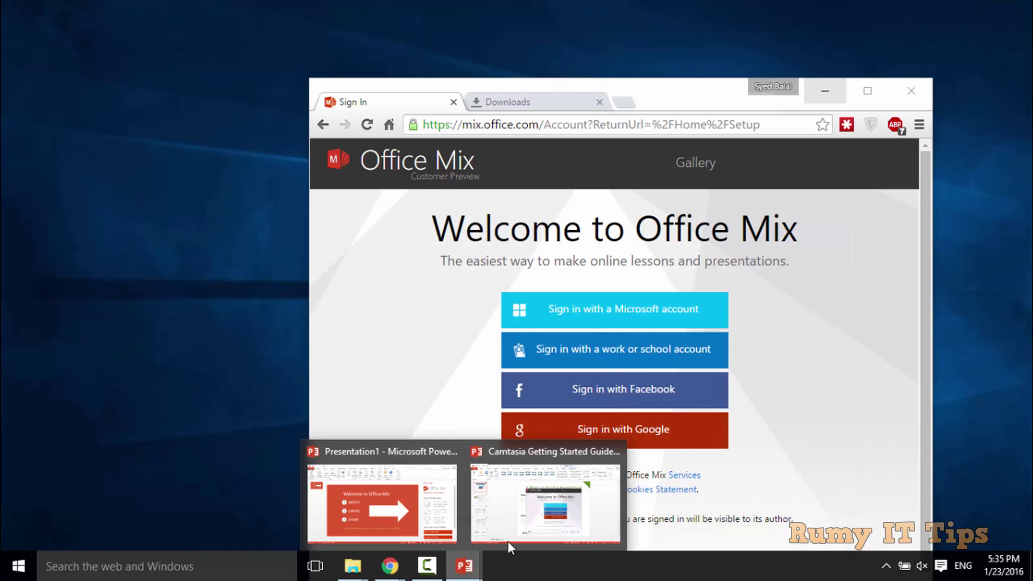
{"action": "left_click", "coordinate": [538, 501]}
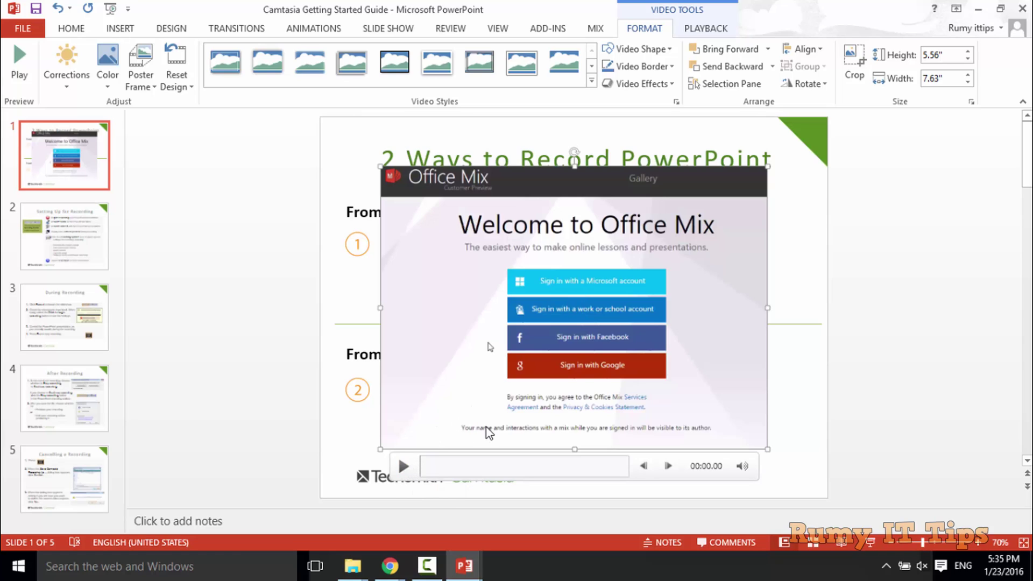
Step: Play the slide 1 recording with its volume muted
{"action": "key", "text": "alt+p"}
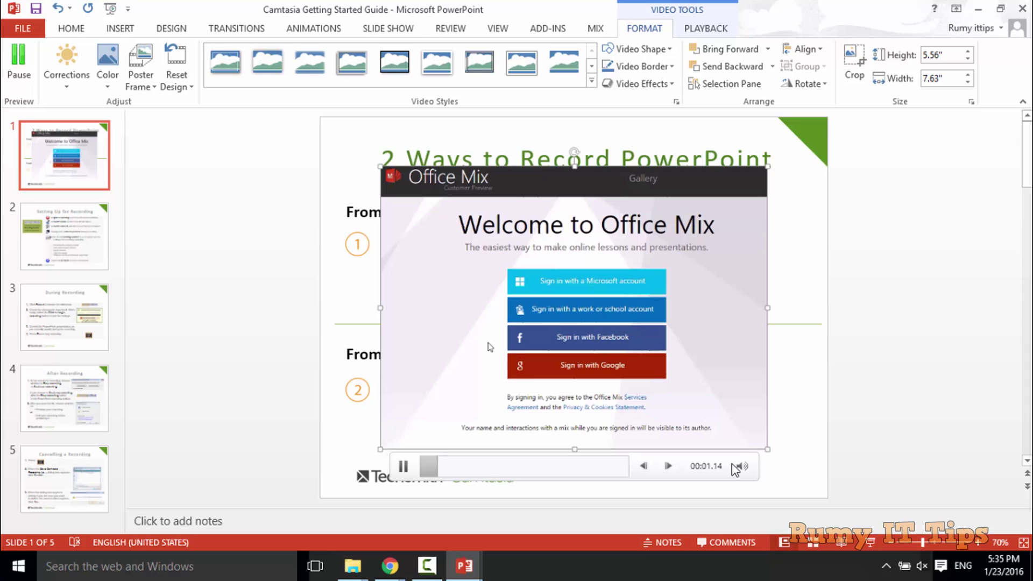
{"action": "mouse_move", "coordinate": [736, 468]}
{"action": "left_click_drag", "start_coordinate": [743, 395], "coordinate": [743, 437]}
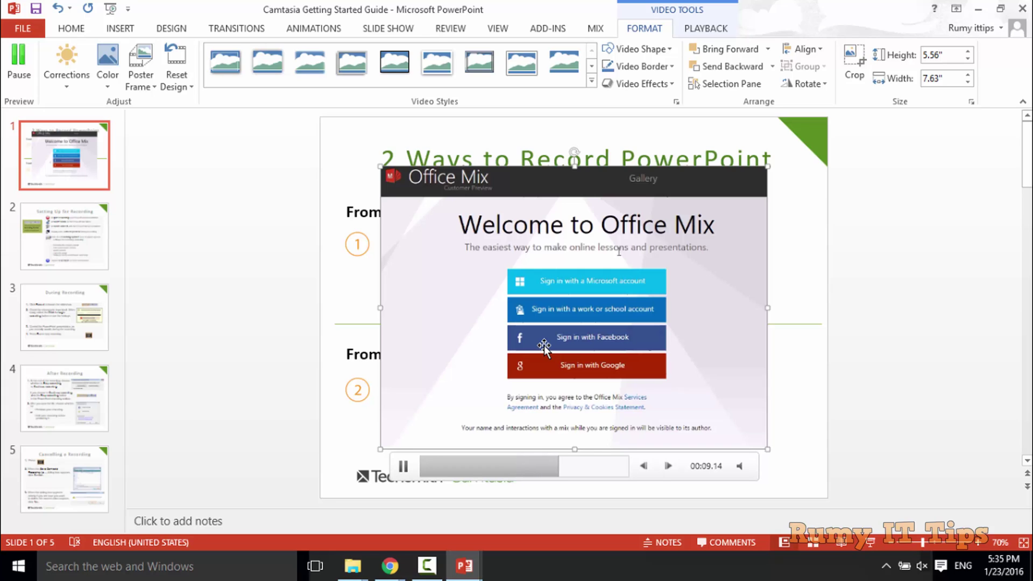
Step: Open the FILE backstage info page and return to the slides
{"action": "left_click", "coordinate": [71, 33]}
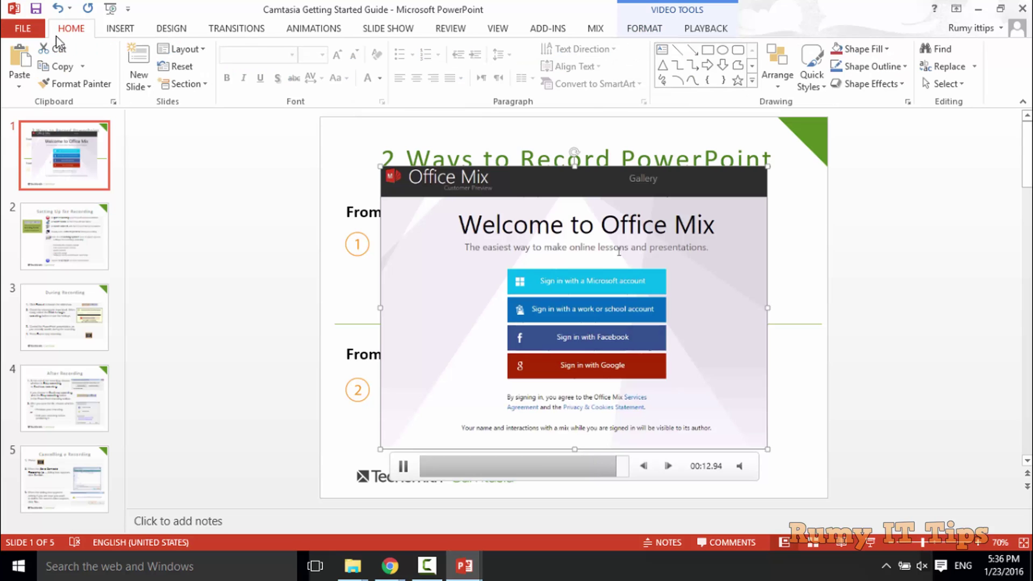
{"action": "left_click", "coordinate": [22, 28]}
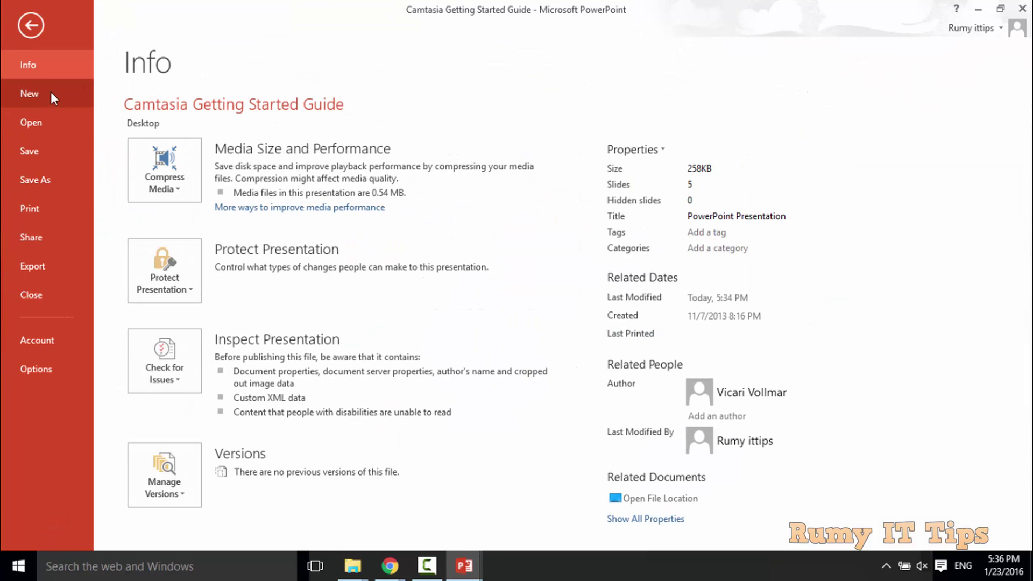
{"action": "left_click", "coordinate": [37, 26]}
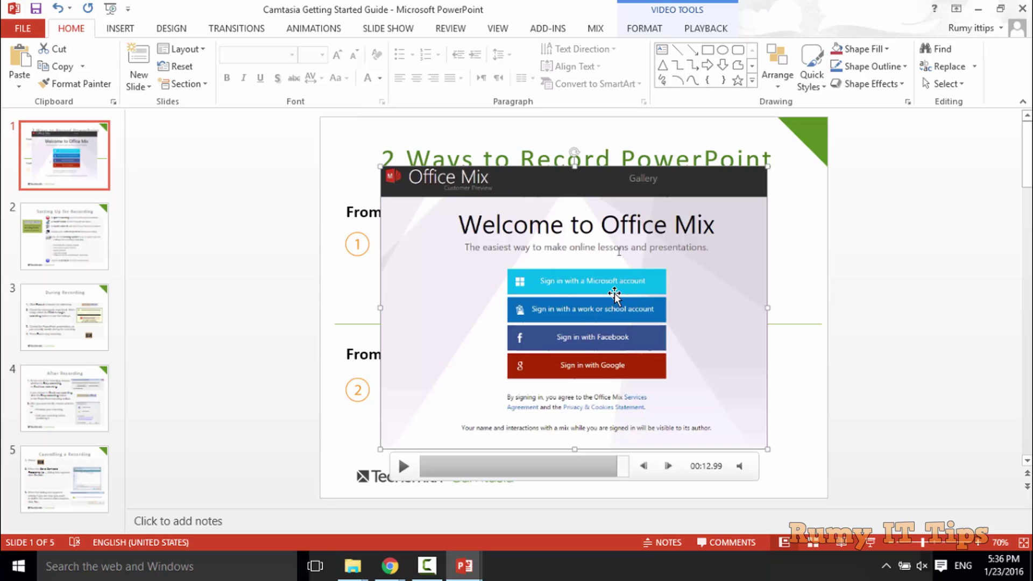
{"action": "right_click", "coordinate": [643, 252]}
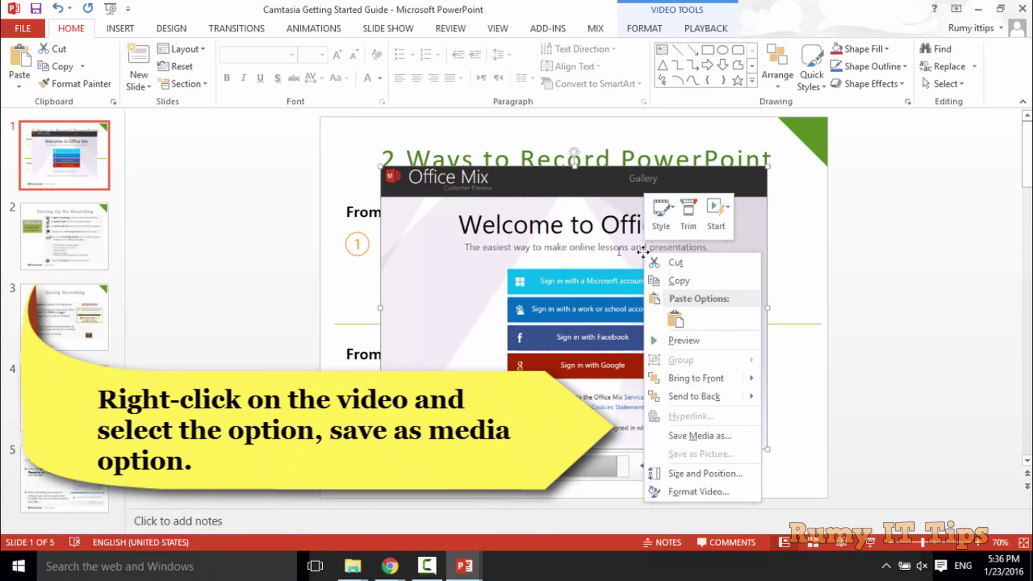
{"action": "left_click", "coordinate": [700, 436]}
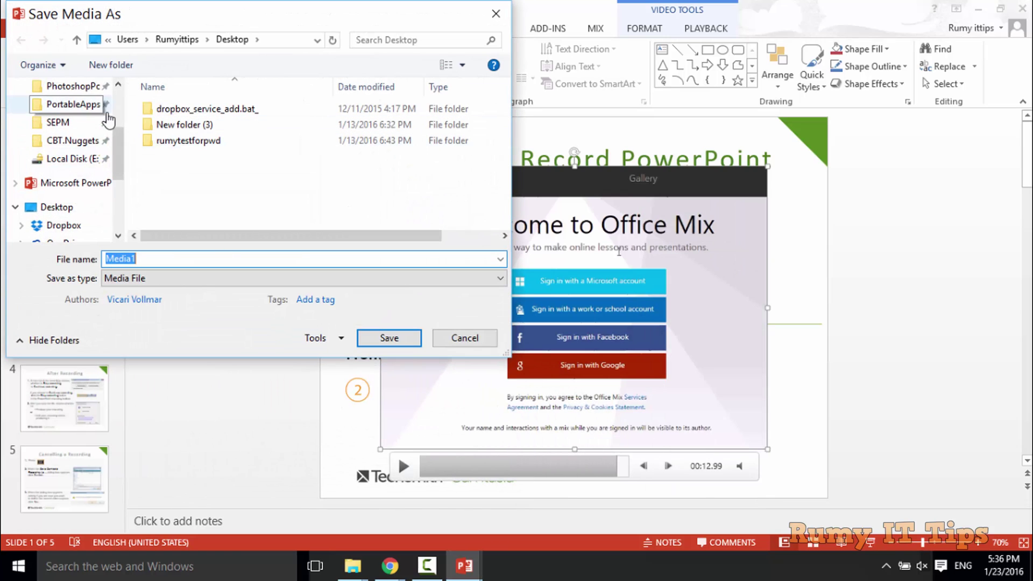
{"action": "scroll", "coordinate": [115, 108], "scroll_direction": "up", "scroll_amount": 3}
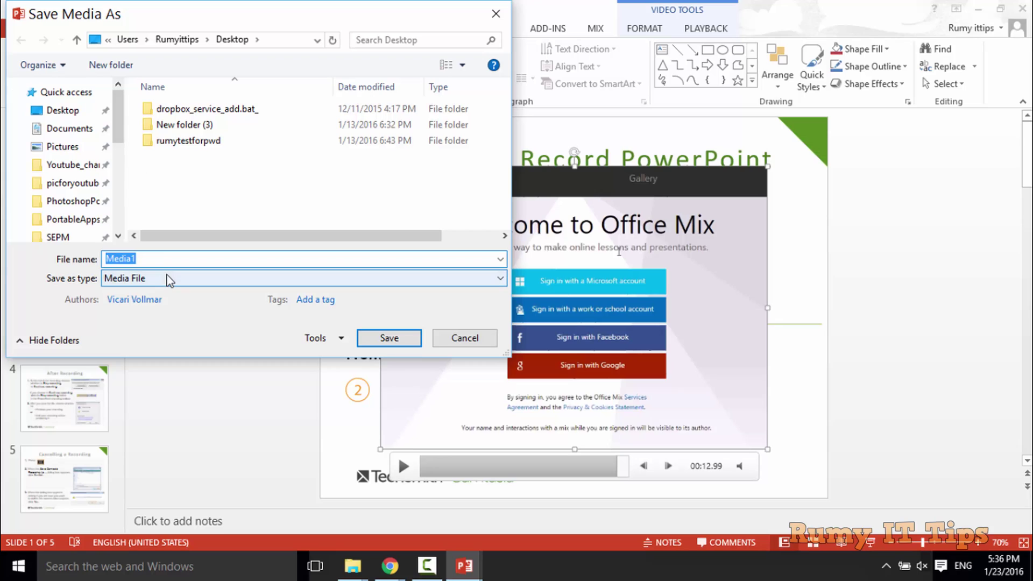
{"action": "key", "text": "Escape"}
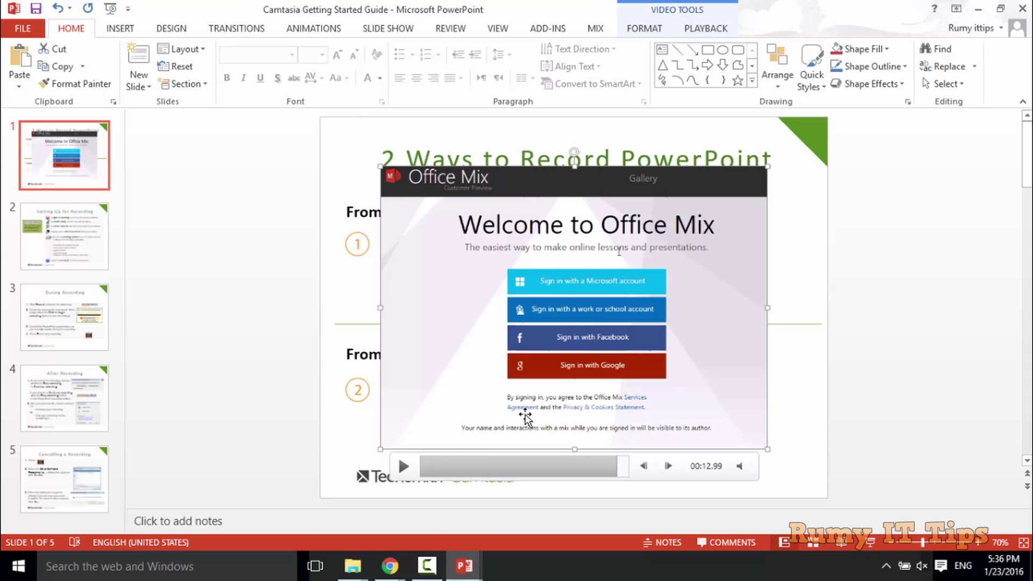
Step: Play the slide 1 recording to its end, then replay it from 00:00.00
{"action": "left_click", "coordinate": [401, 469]}
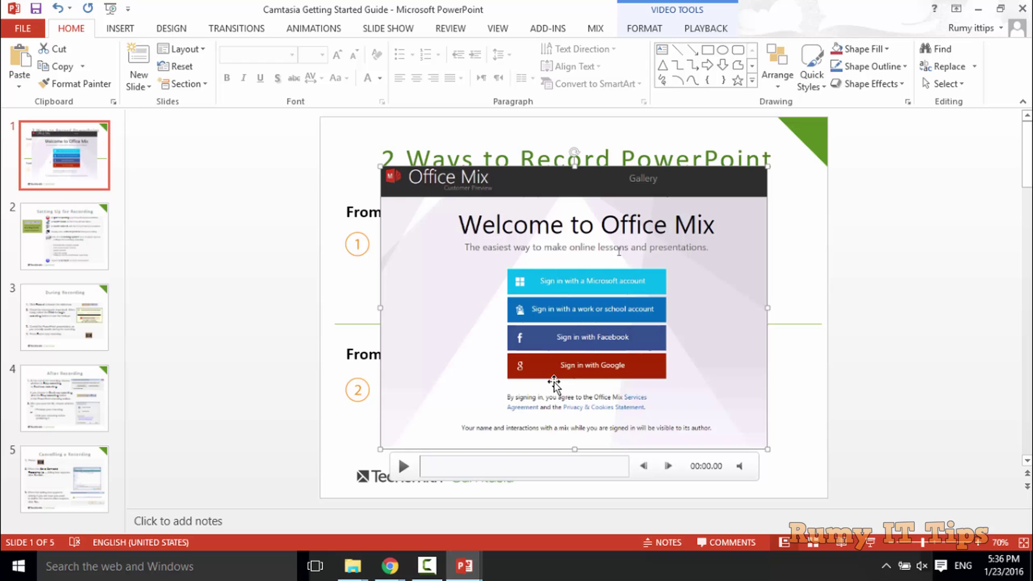
{"action": "left_click", "coordinate": [400, 467]}
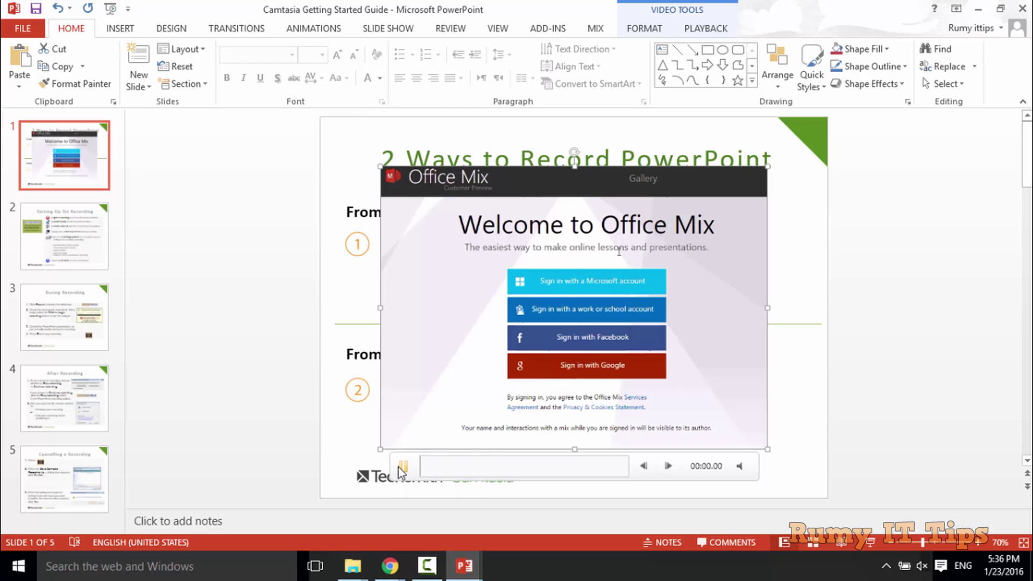